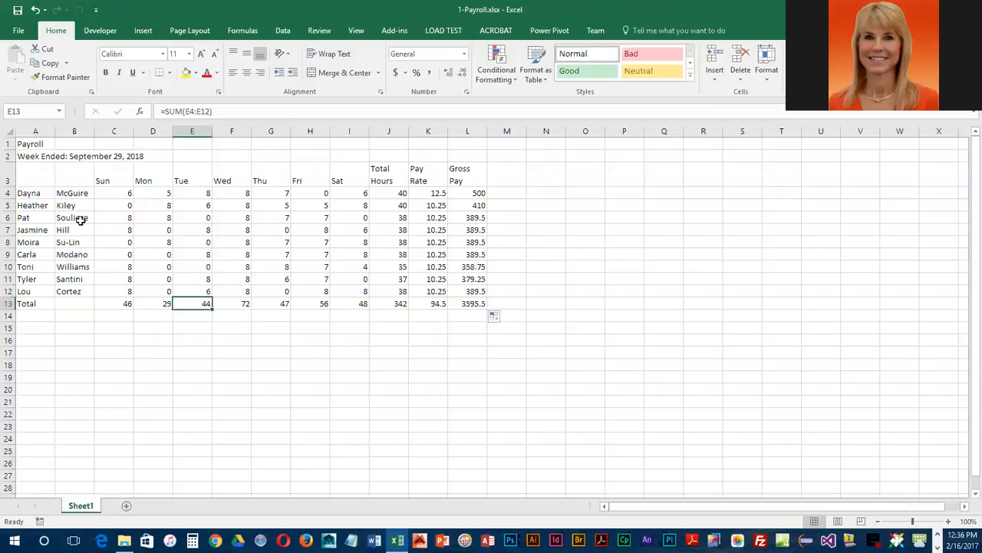
# Correct the surname in cell B6 by inserting a second "l" beside the existing one
pyautogui.click(82, 217)
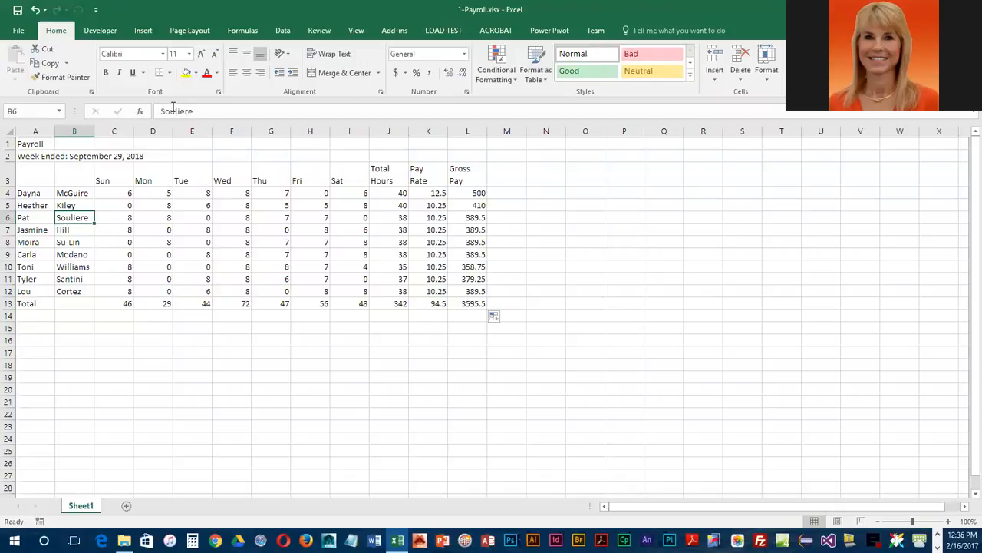
pyautogui.click(177, 111)
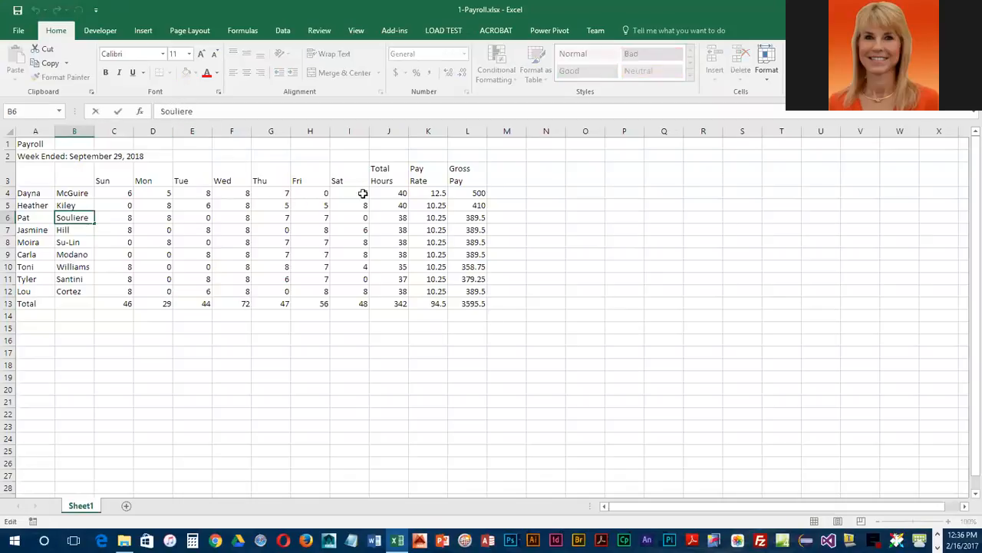
pyautogui.press('Right')
pyautogui.press('Right')
pyautogui.press('Right')
pyautogui.press('Right')
pyautogui.press('Left')
pyautogui.press('Left')
pyautogui.press('Left')
pyautogui.press('Left')
pyautogui.press('Left')
pyautogui.press('Left')
pyautogui.press('Left')
pyautogui.press('Right')
pyautogui.press('Right')
pyautogui.press('Right')
pyautogui.press('Right')
pyautogui.write('l')
pyautogui.press('Return')
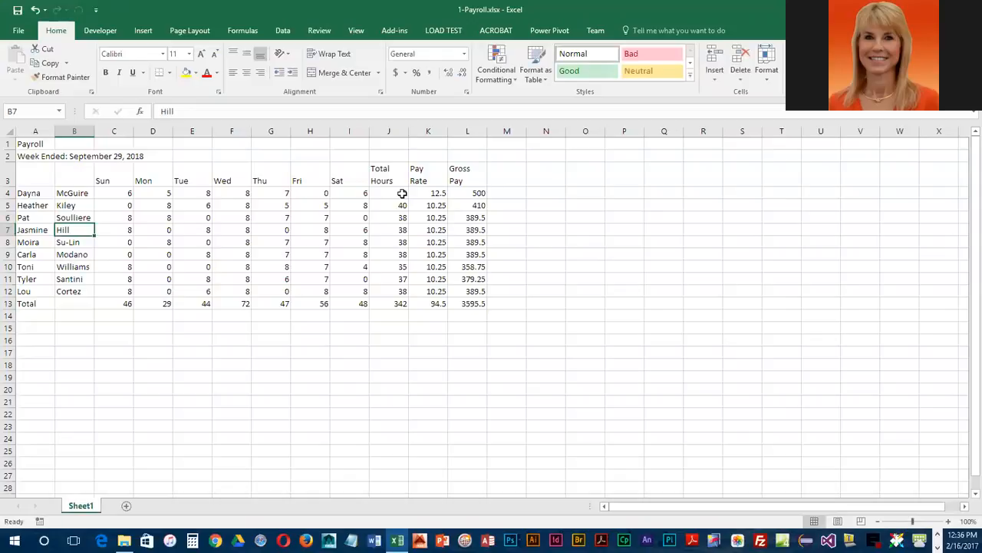
# Edit the surname in cell B6 again, deleting one letter and re-entering "l"
pyautogui.doubleClick(77, 217)
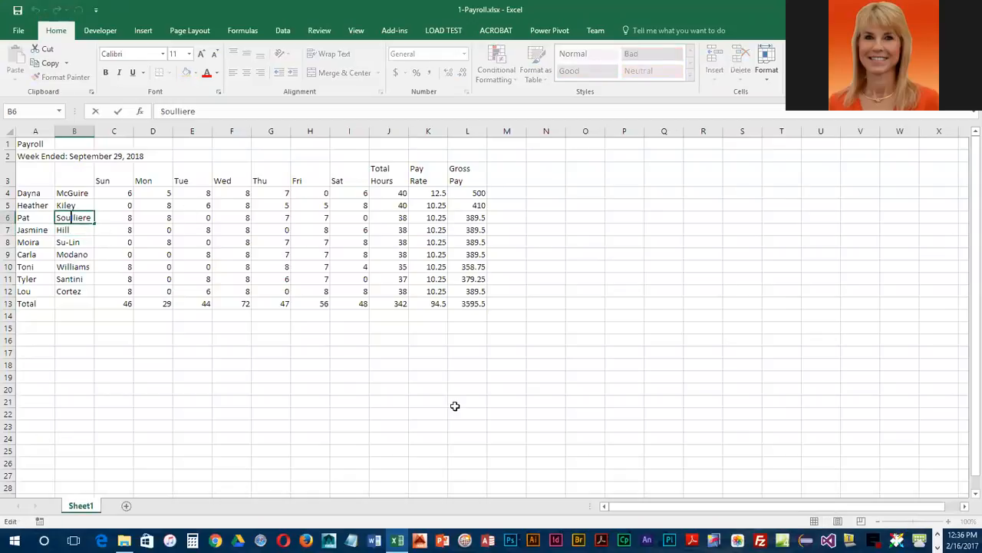
pyautogui.press('Delete')
pyautogui.write('l')
pyautogui.press('Return')
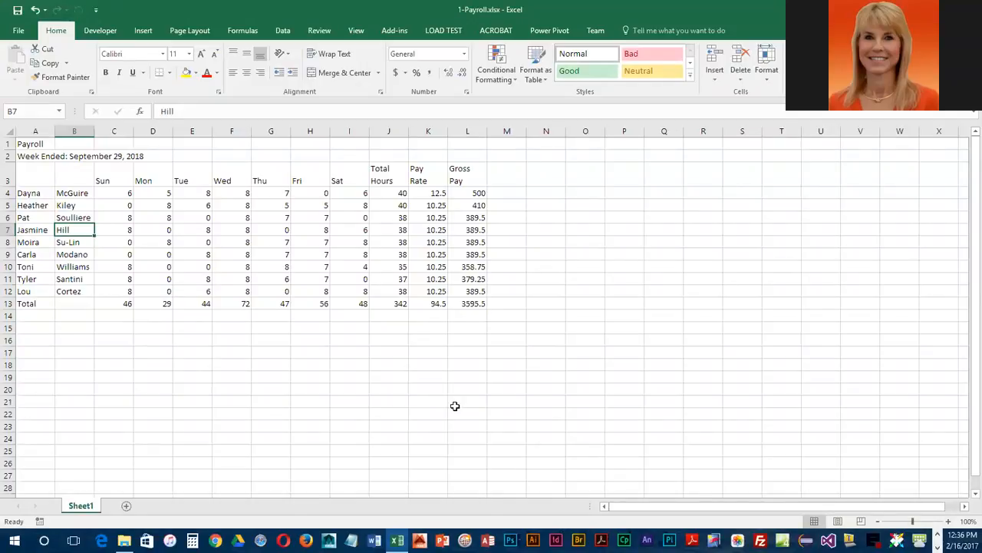
# Change the week-ended date in cell A2 to September 22, 2018
pyautogui.click(44, 159)
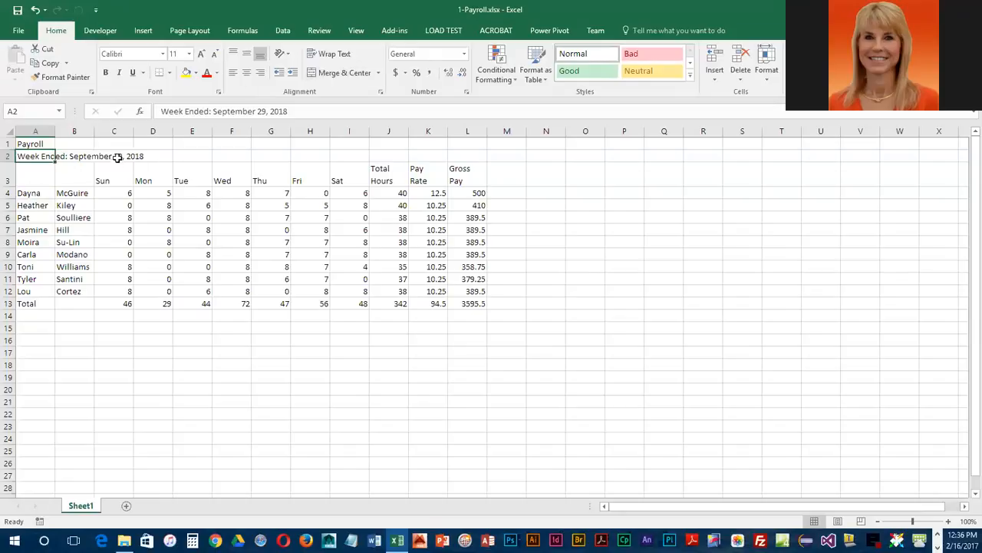
pyautogui.click(261, 111)
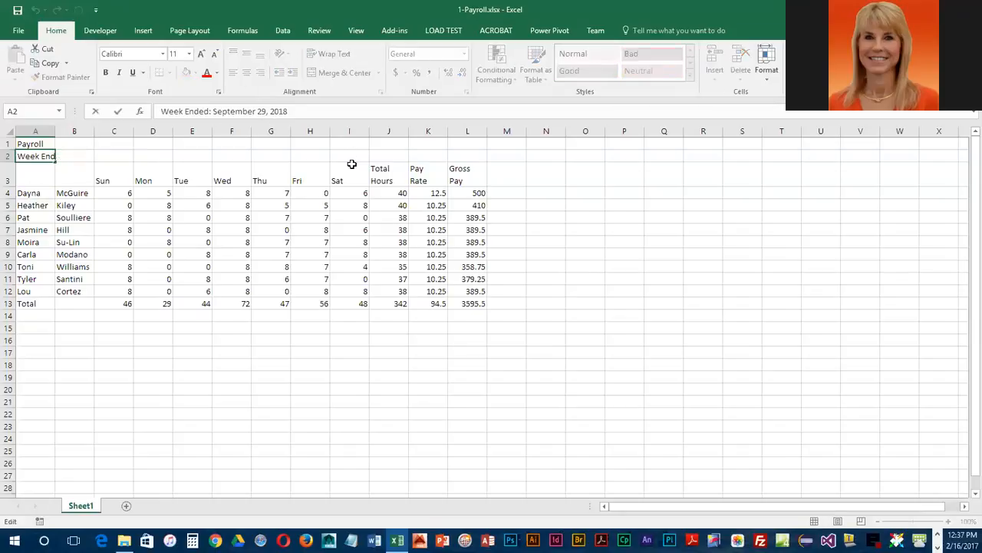
pyautogui.press('Delete')
pyautogui.write('2')
pyautogui.press('Return')
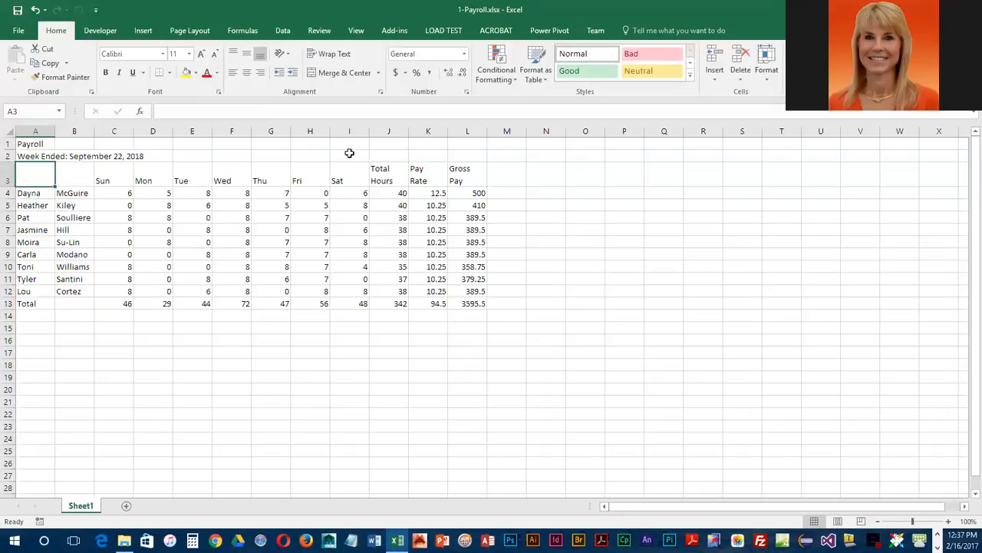
# Replace the surname in cell B9 with the employee's new surname and reselect that cell
pyautogui.click(78, 256)
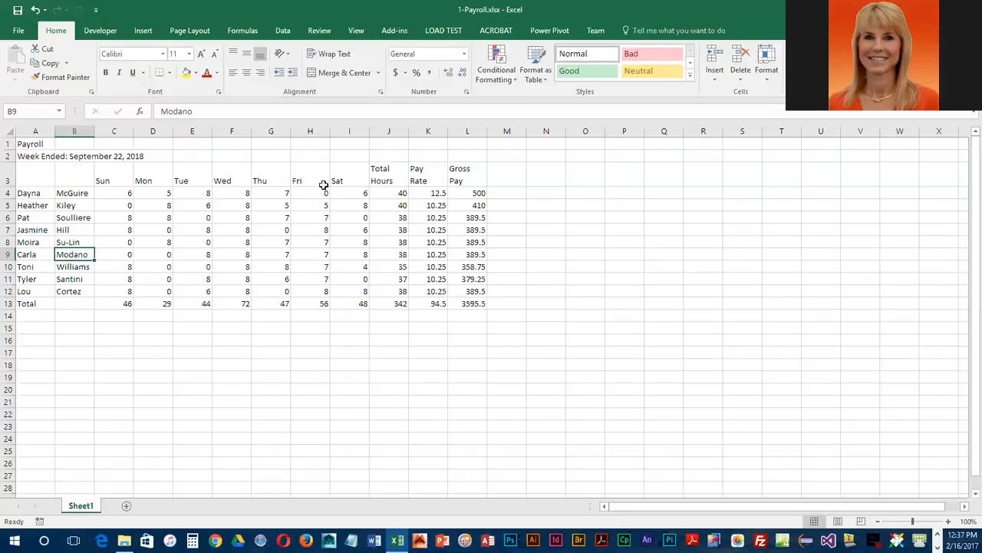
pyautogui.write('Cu')
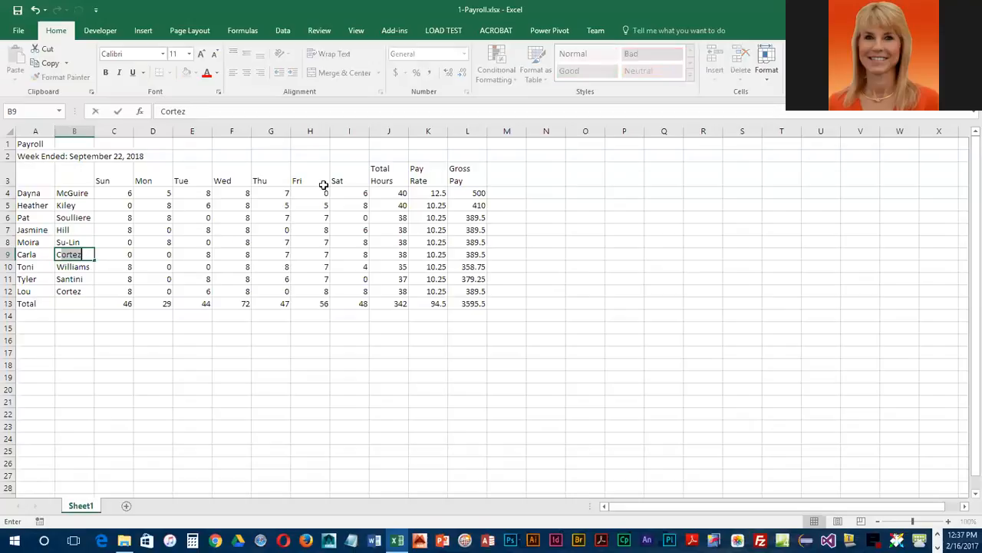
pyautogui.write('mberbatch')
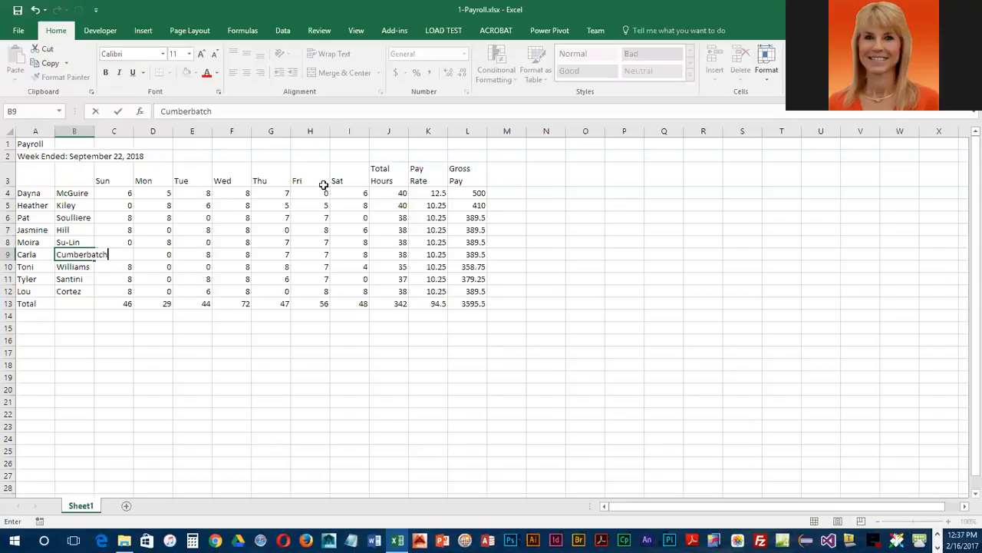
pyautogui.press('Return')
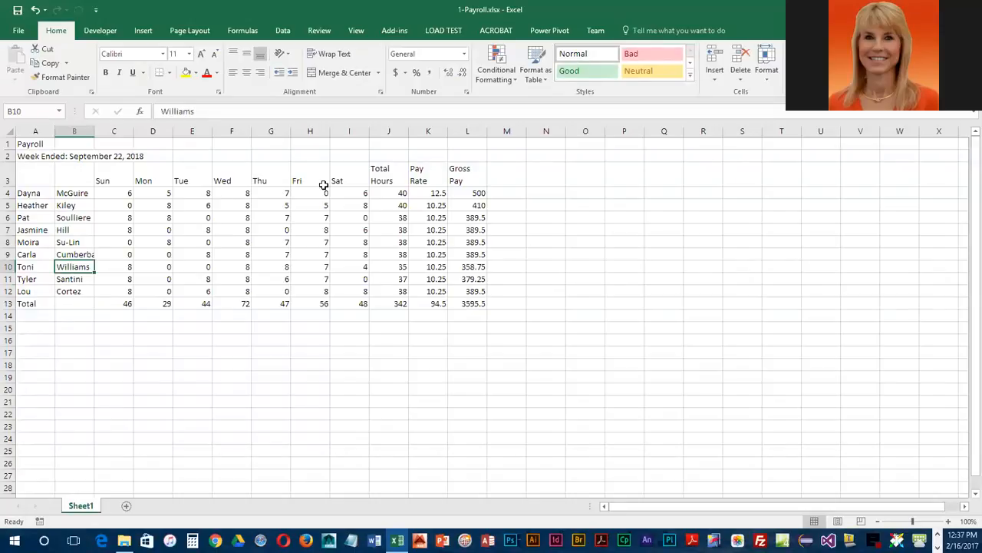
pyautogui.press('Up')
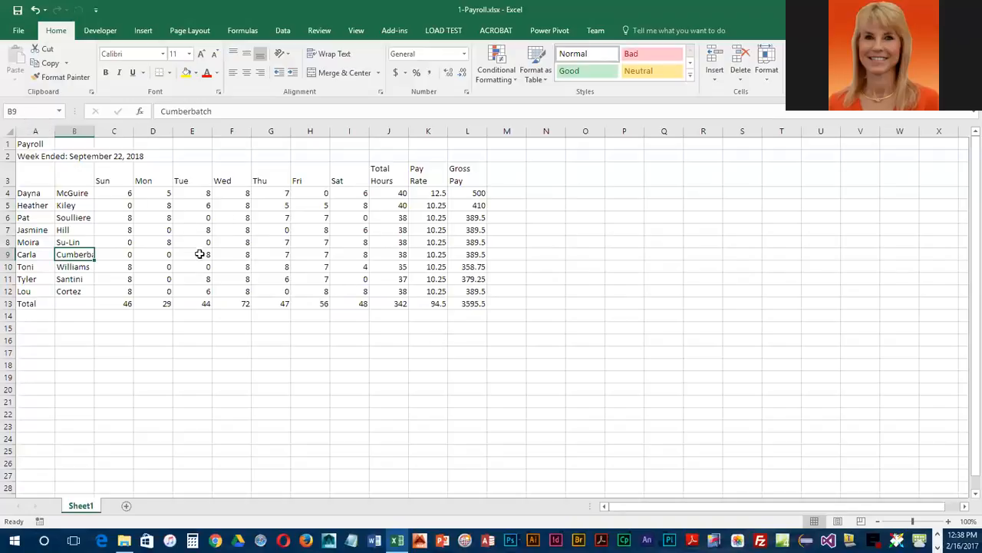
# Go to cell E10 and set its Tuesday hours to 5
pyautogui.click(26, 112)
pyautogui.write('e10')
pyautogui.press('Return')
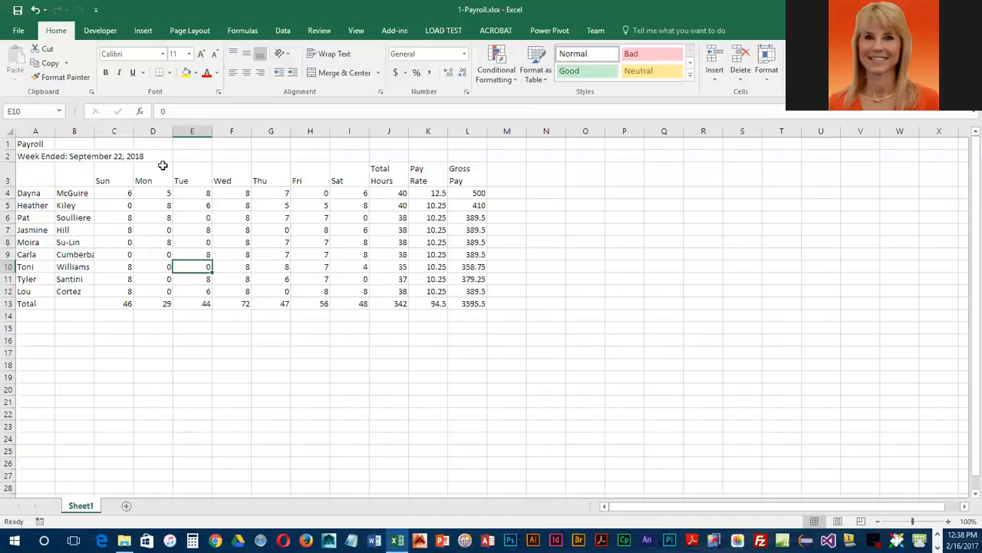
pyautogui.write('5')
pyautogui.press('Return')
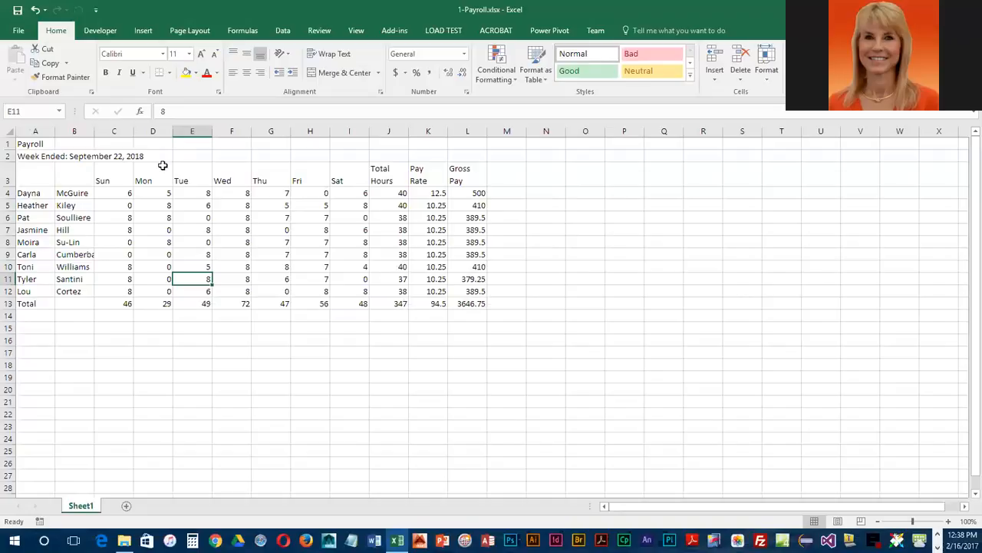
# Go to cell I11 and set its Saturday hours to 4
pyautogui.click(30, 111)
pyautogui.write('i11')
pyautogui.press('Return')
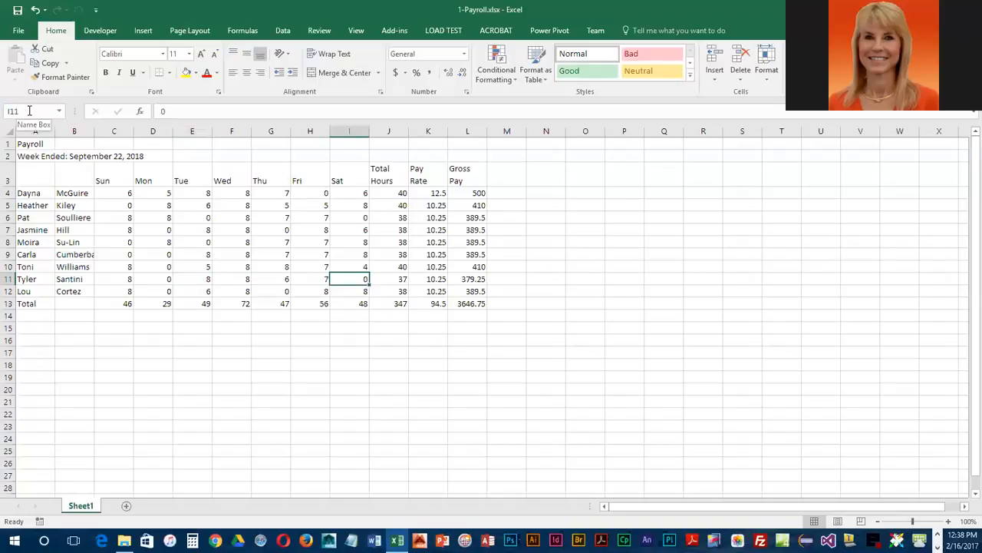
pyautogui.write('4')
pyautogui.press('Return')
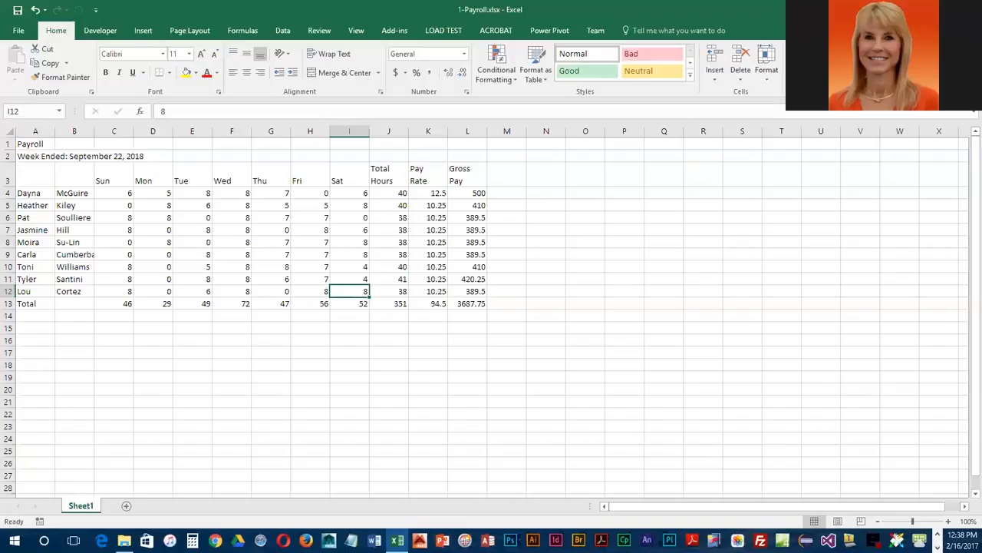
# Undo the last change to the Saturday hours in cell I11 and redo it
pyautogui.click(35, 12)
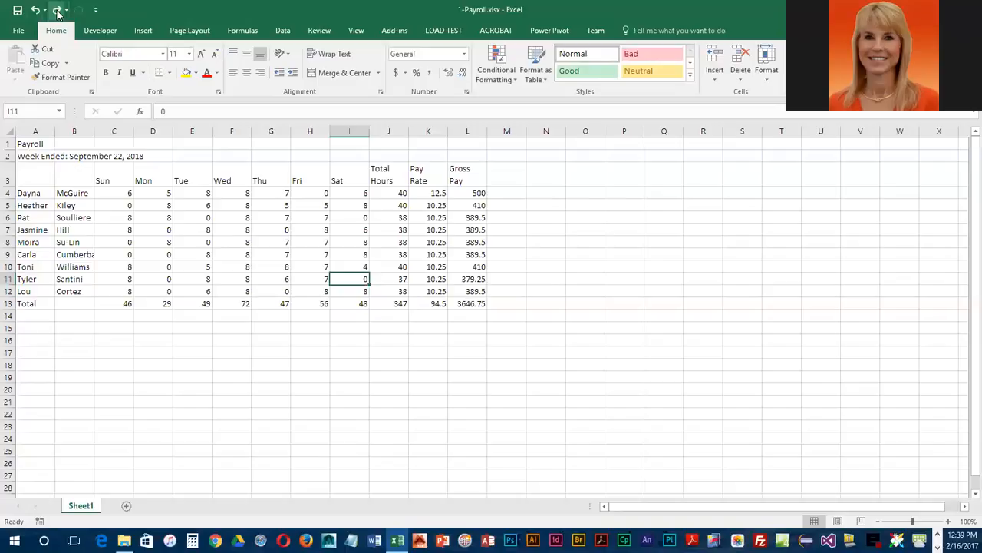
pyautogui.click(57, 12)
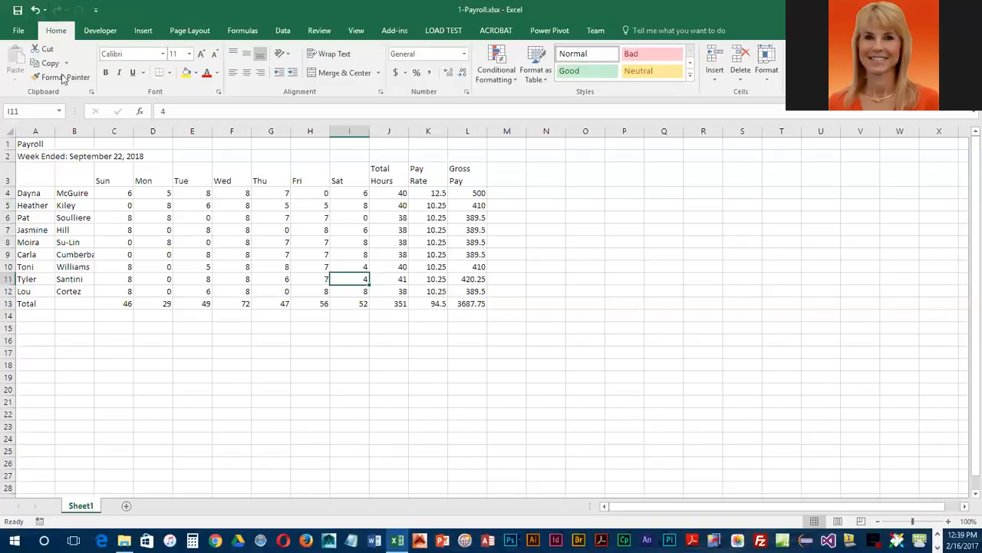
# Go to cell C11 and set its Sunday hours to 7
pyautogui.click(44, 112)
pyautogui.write('C11')
pyautogui.press('Return')
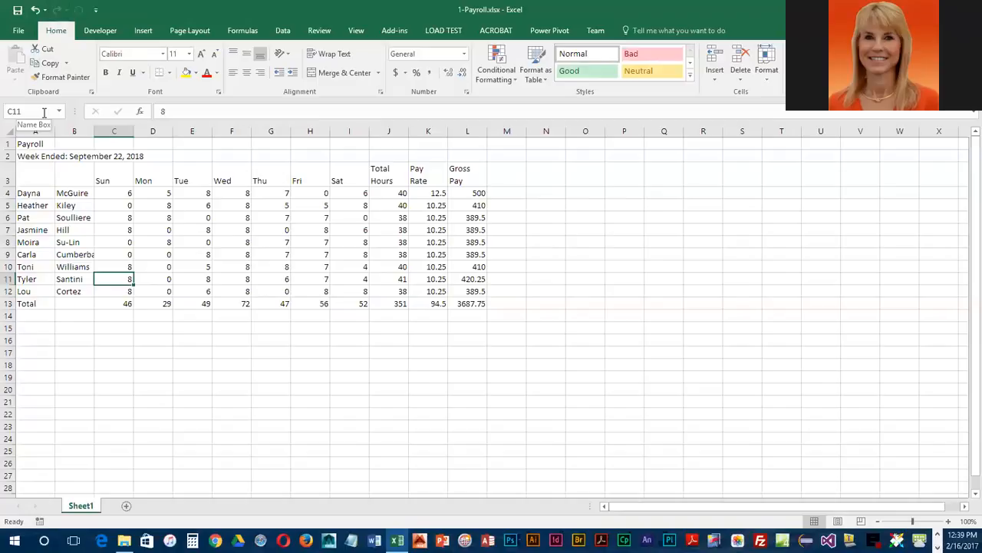
pyautogui.write('7')
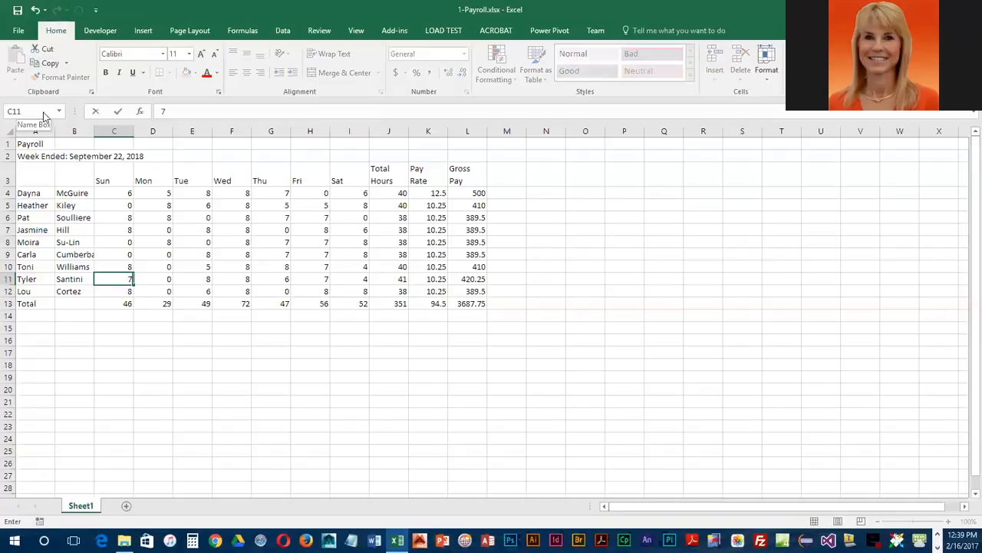
pyautogui.press('Return')
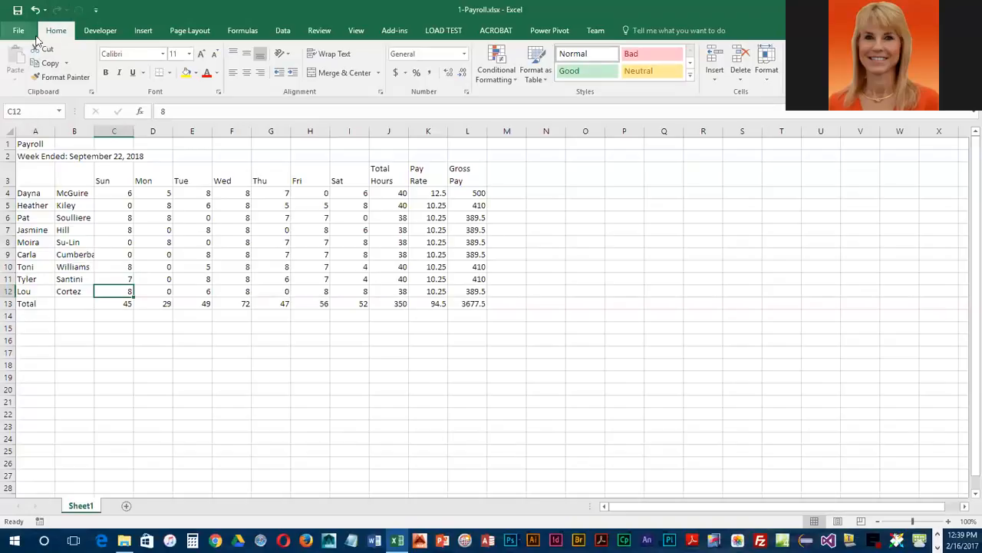
# Go to cell K7 and set its pay rate to 11.75
pyautogui.click(29, 111)
pyautogui.write('k7')
pyautogui.press('Return')
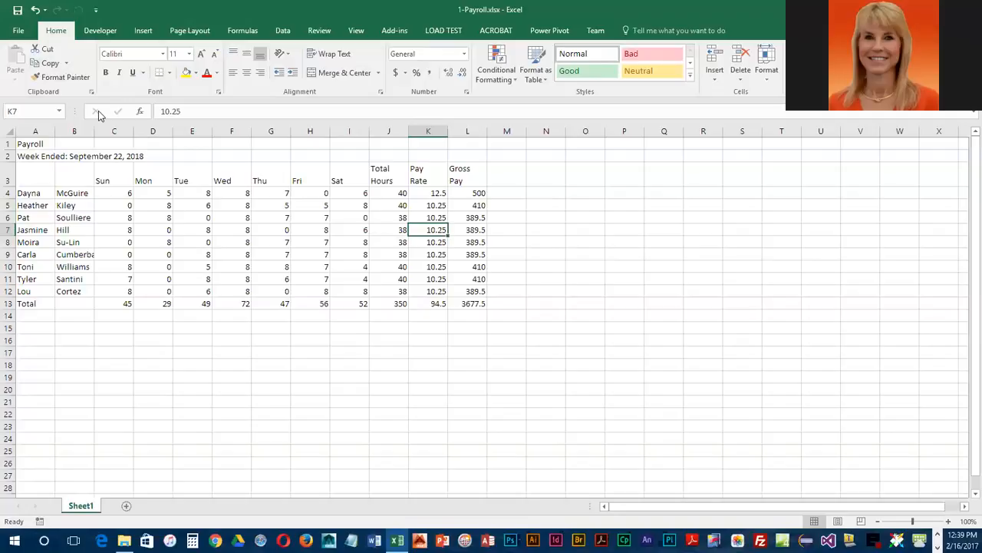
pyautogui.write('11.75')
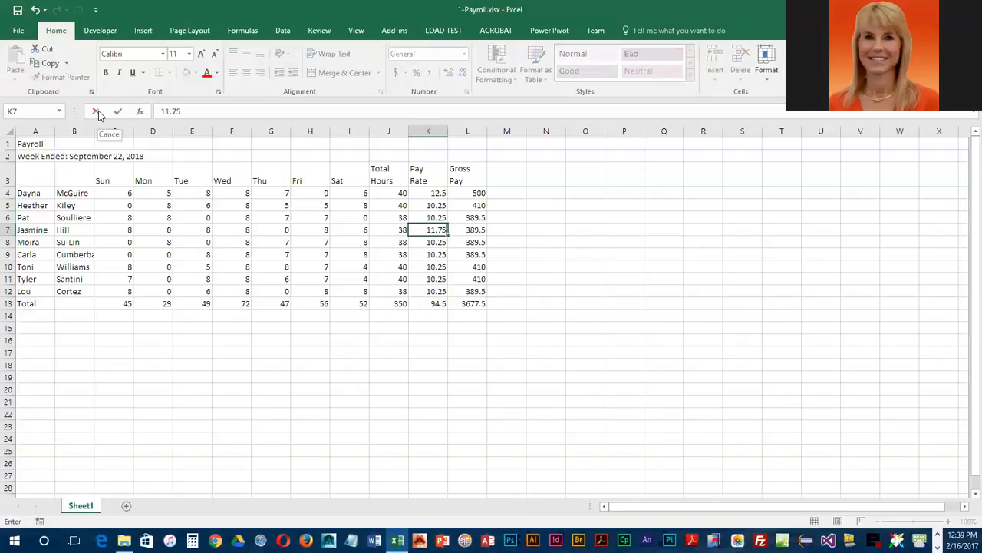
pyautogui.press('Return')
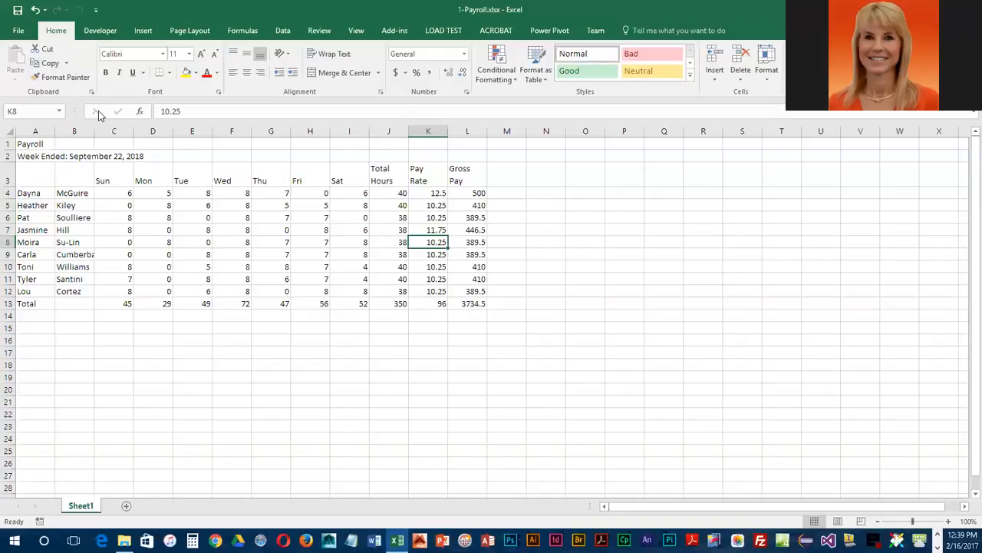
# Fill the 11.75 pay rate from cell K7 down through K10
pyautogui.click(441, 229)
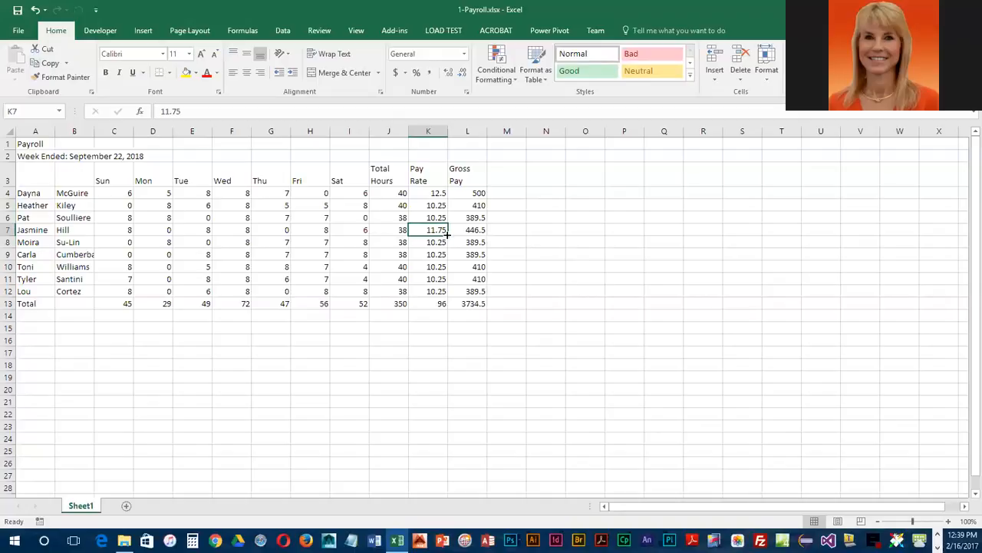
pyautogui.moveTo(447, 235); pyautogui.dragTo(444, 270)
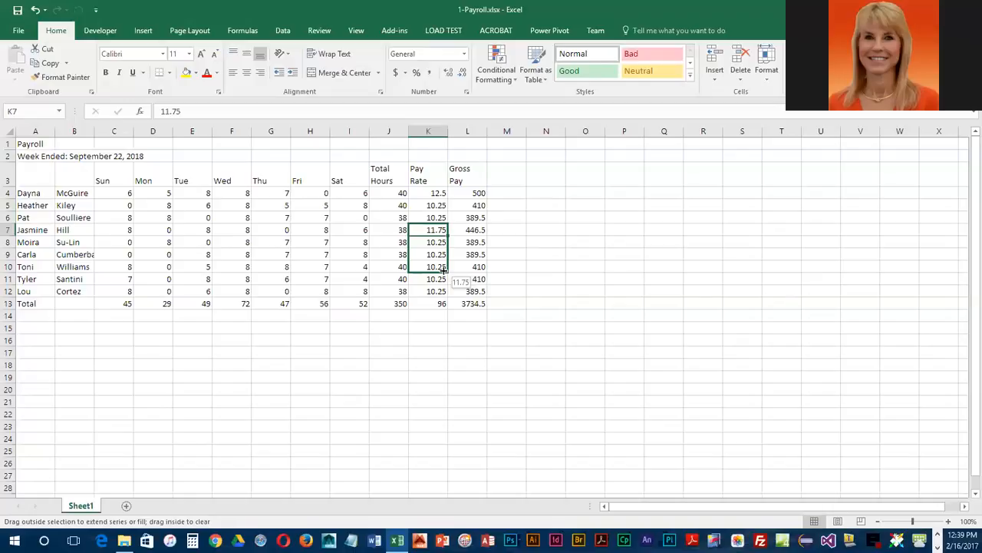
pyautogui.moveTo(444, 270); pyautogui.dragTo(443, 268)
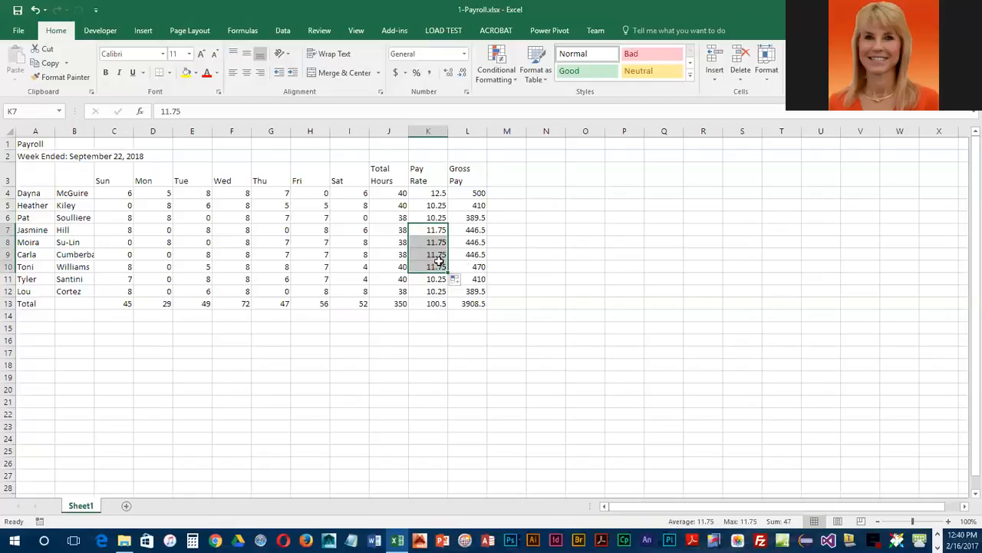
# Check the gross pay formula in cell L7 and save the workbook
pyautogui.click(474, 228)
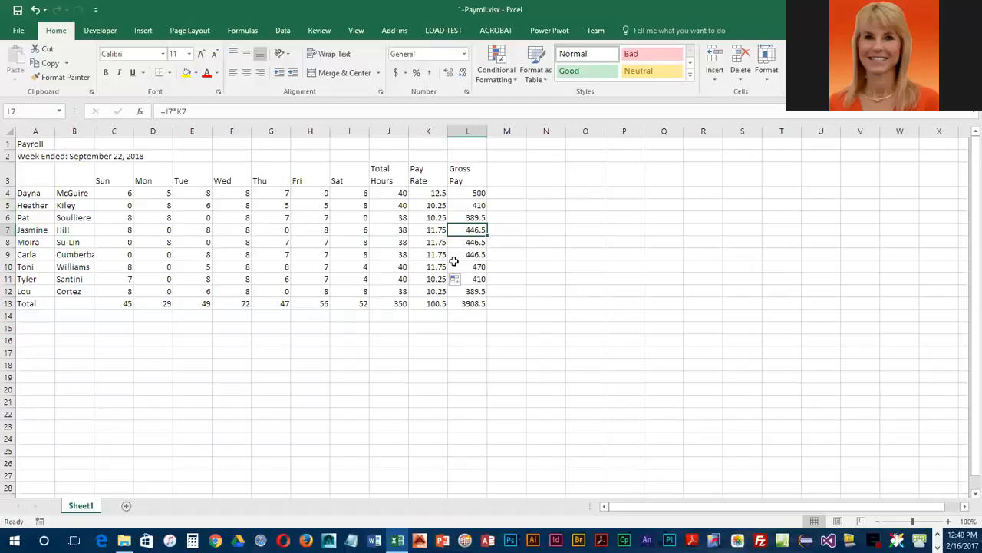
pyautogui.click(17, 10)
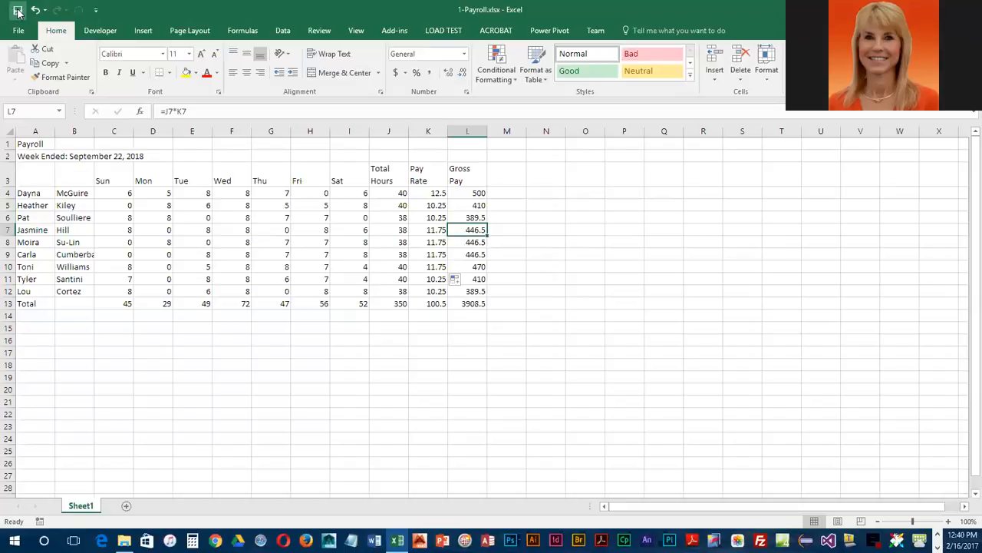